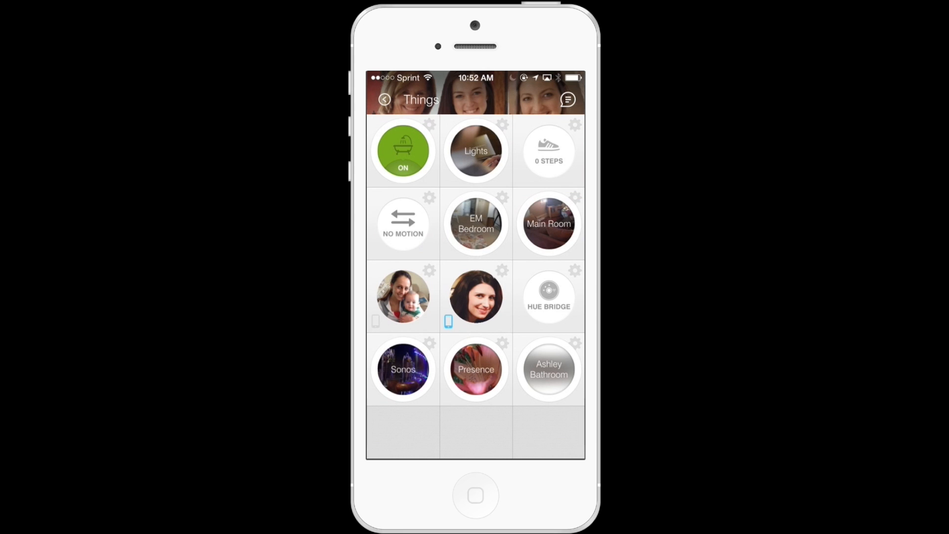
Check the Ashley Bathroom group's motion sensor and straightener tiles, then bring up its settings.
{"action": "left_click", "coordinate": [548, 369]}
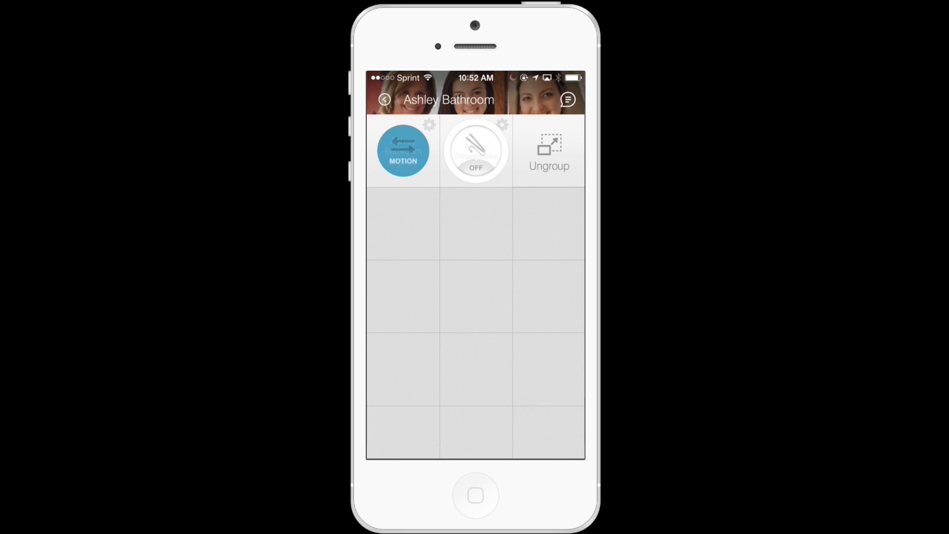
{"action": "left_click", "coordinate": [384, 99]}
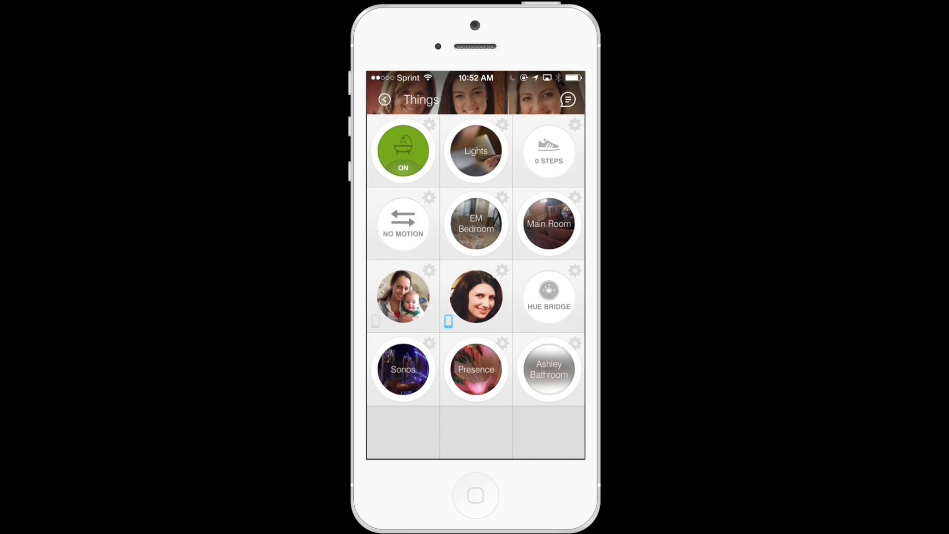
{"action": "left_click", "coordinate": [574, 343]}
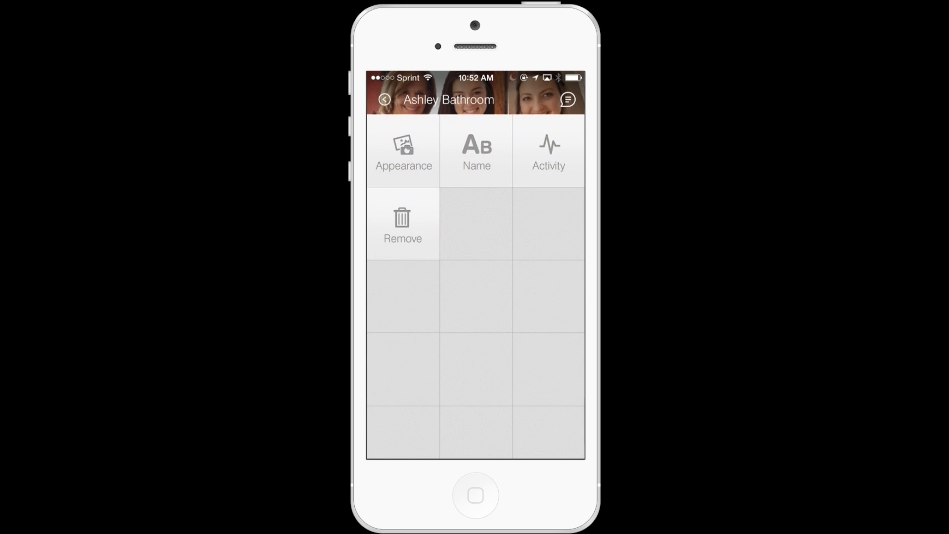
{"action": "left_click", "coordinate": [403, 152]}
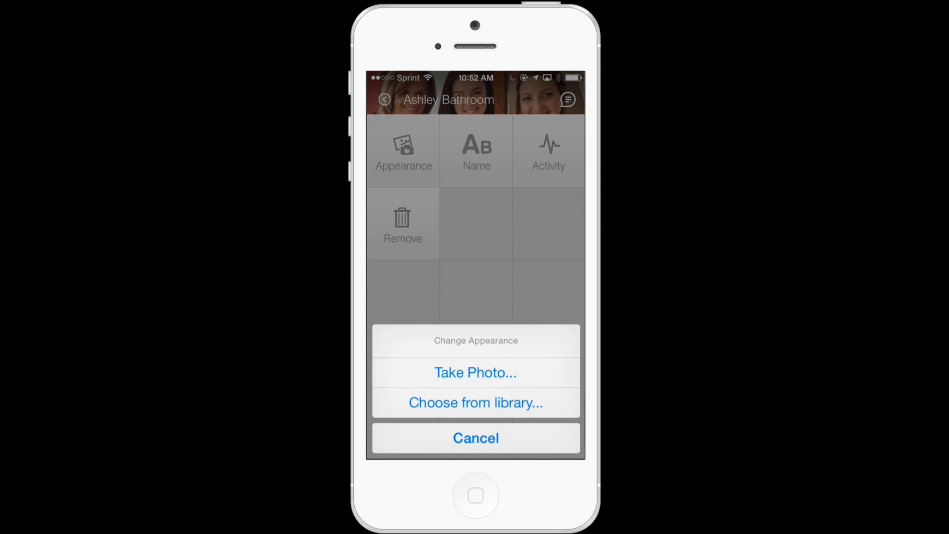
{"action": "left_click", "coordinate": [475, 402]}
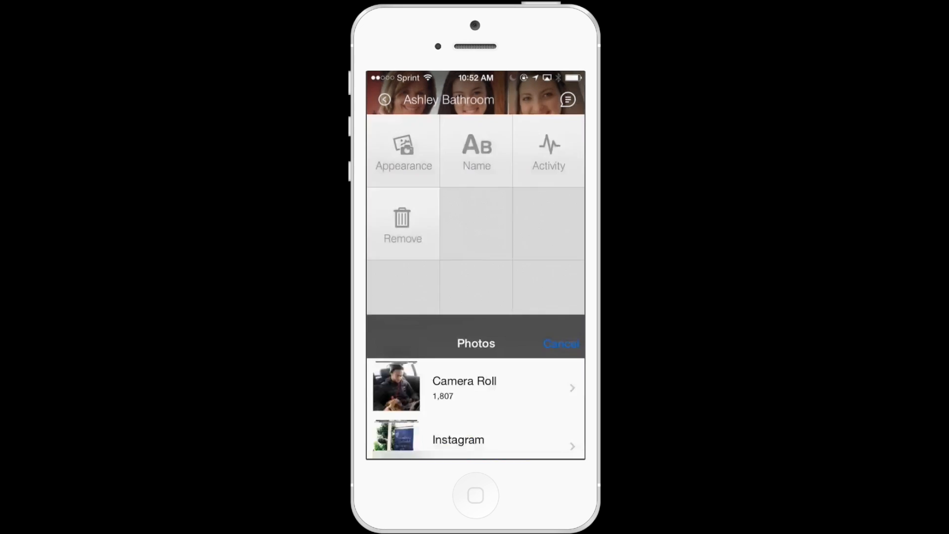
{"action": "left_click", "coordinate": [475, 144]}
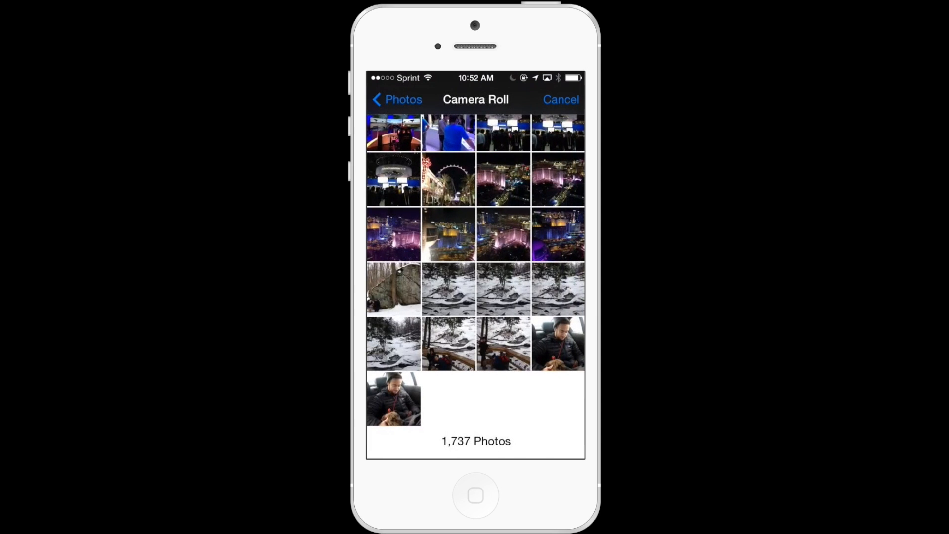
{"action": "left_click", "coordinate": [558, 343]}
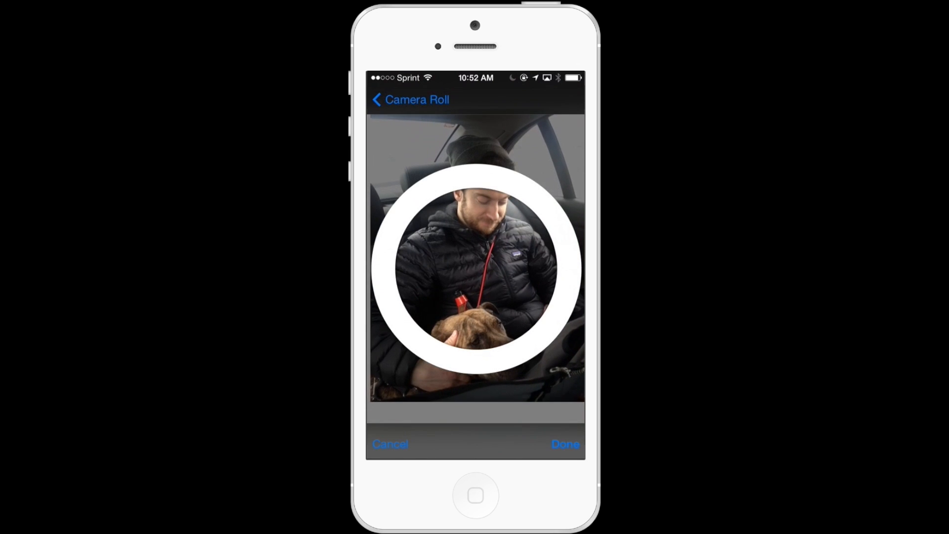
{"action": "left_click_drag", "start_coordinate": [475, 311], "coordinate": [475, 267]}
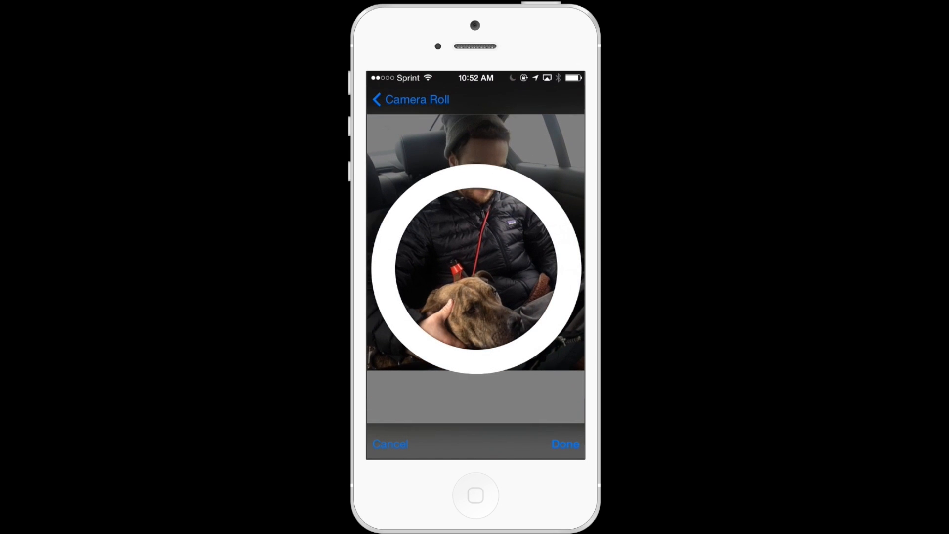
{"action": "left_click", "coordinate": [409, 100]}
{"action": "left_click", "coordinate": [386, 99]}
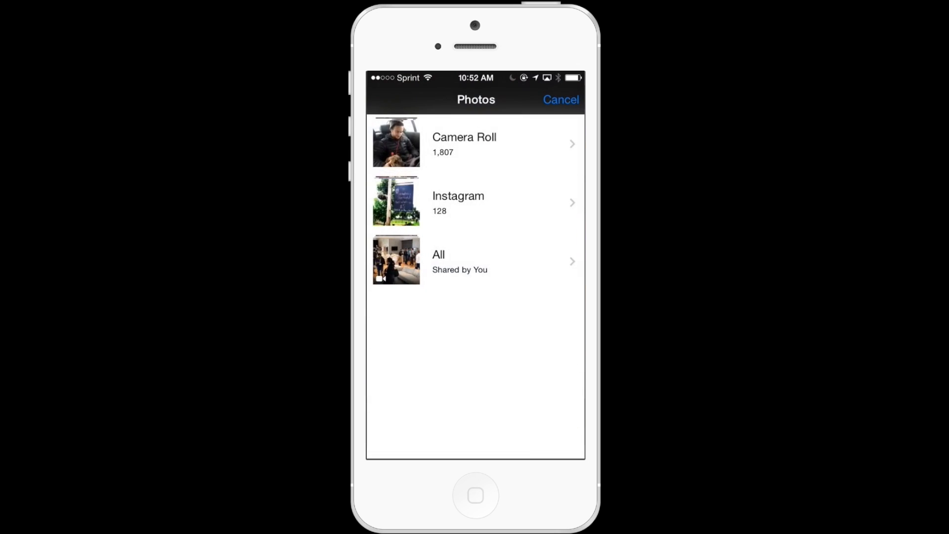
{"action": "left_click", "coordinate": [560, 99]}
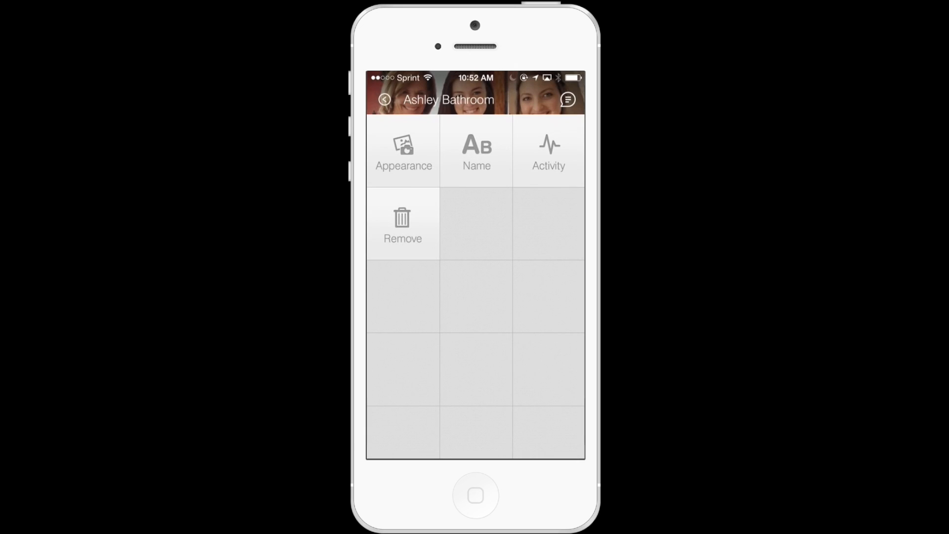
{"action": "left_click", "coordinate": [384, 100]}
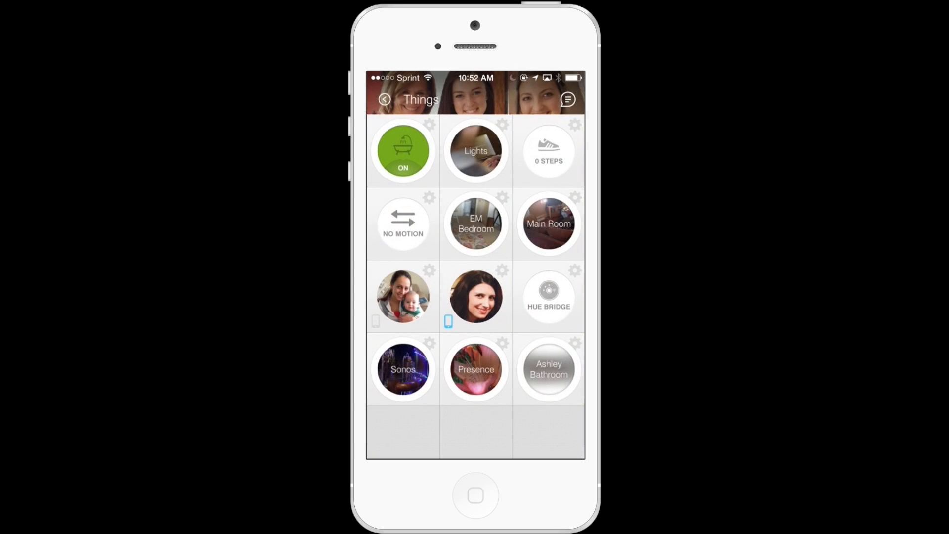
Drag the straightener onto Ungroup so Ashley Straightener is its own tile in Things again.
{"action": "left_click", "coordinate": [548, 370]}
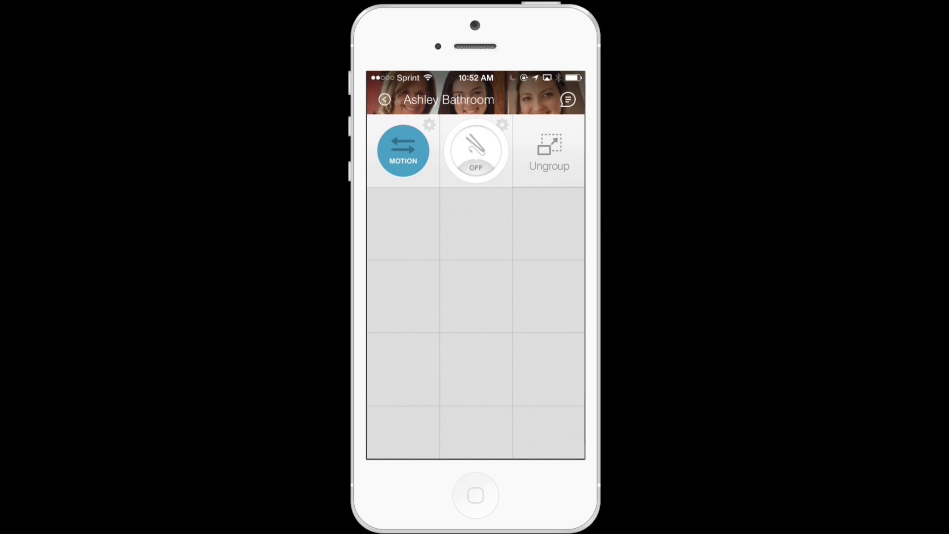
{"action": "left_click", "coordinate": [475, 152]}
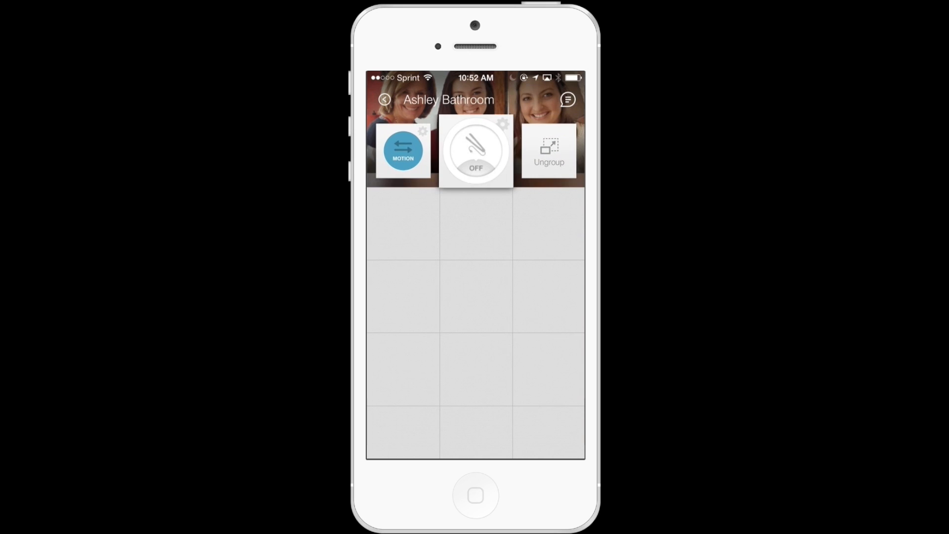
{"action": "left_click_drag", "start_coordinate": [475, 152], "coordinate": [563, 163]}
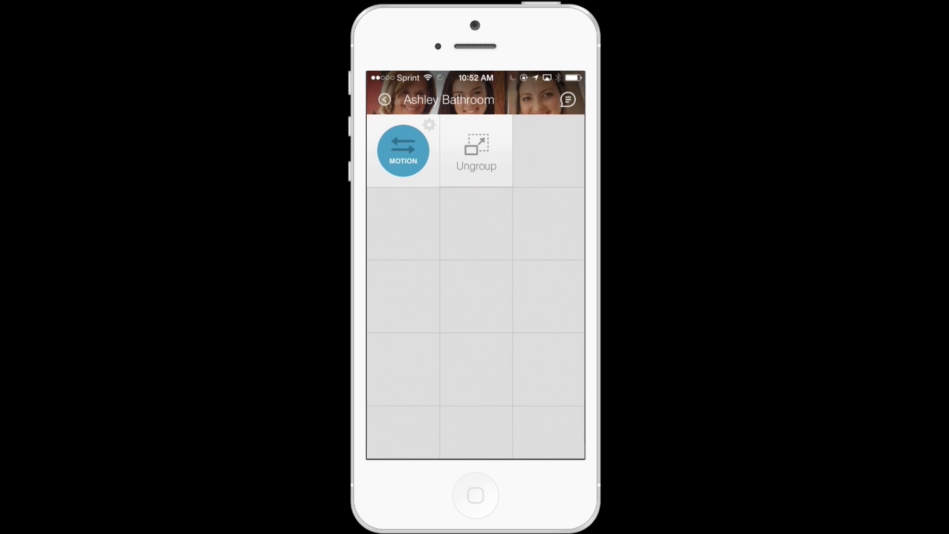
{"action": "left_click", "coordinate": [384, 99]}
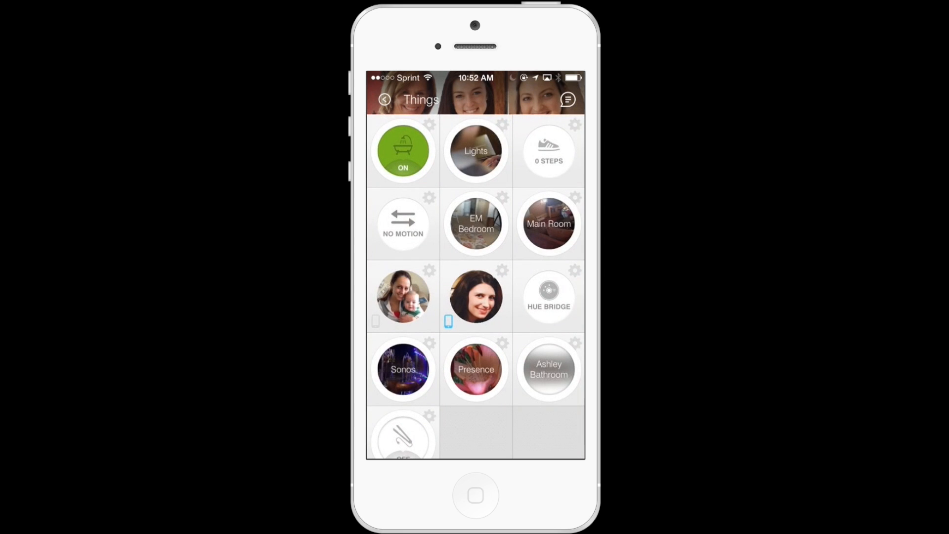
{"action": "scroll", "coordinate": [475, 297], "scroll_direction": "down", "scroll_amount": 1}
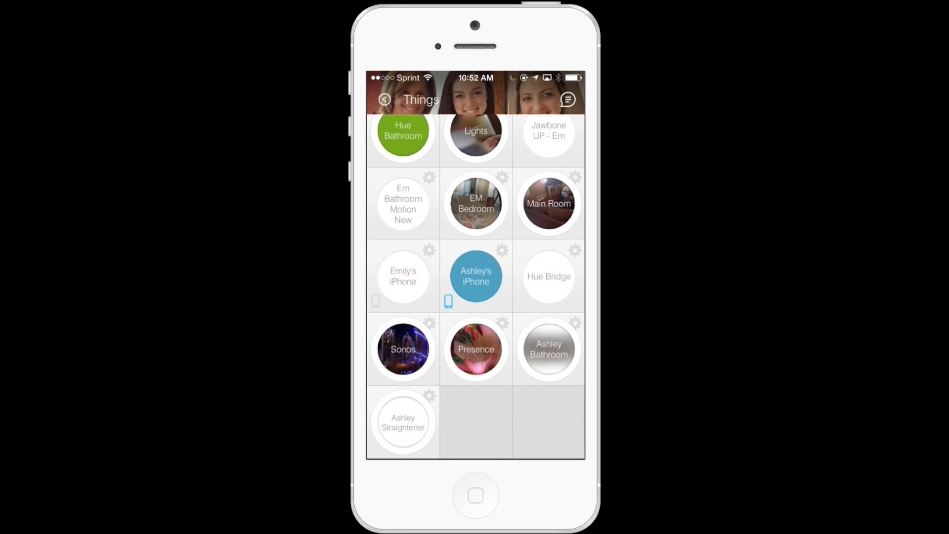